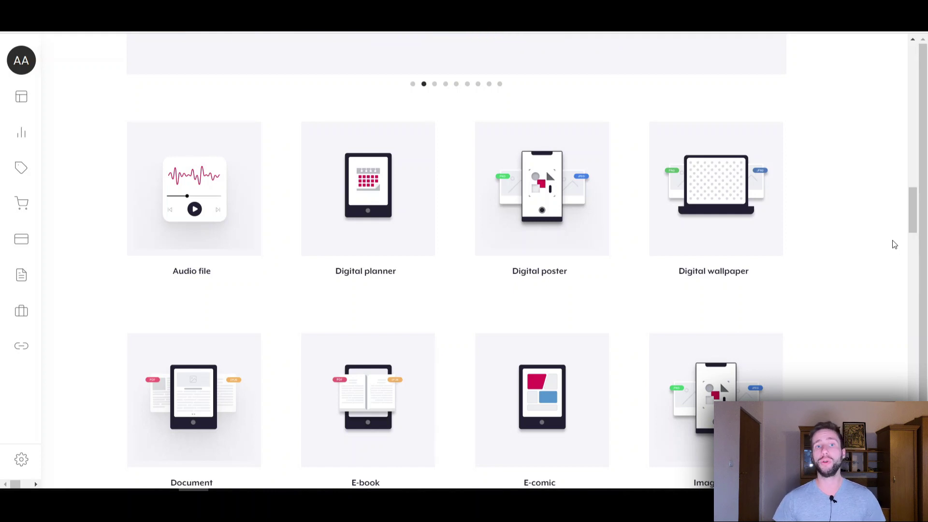
Step: Start a digital product listing of the Document type and review the popular file types accepted for upload
scroll(895, 245, down, 5)
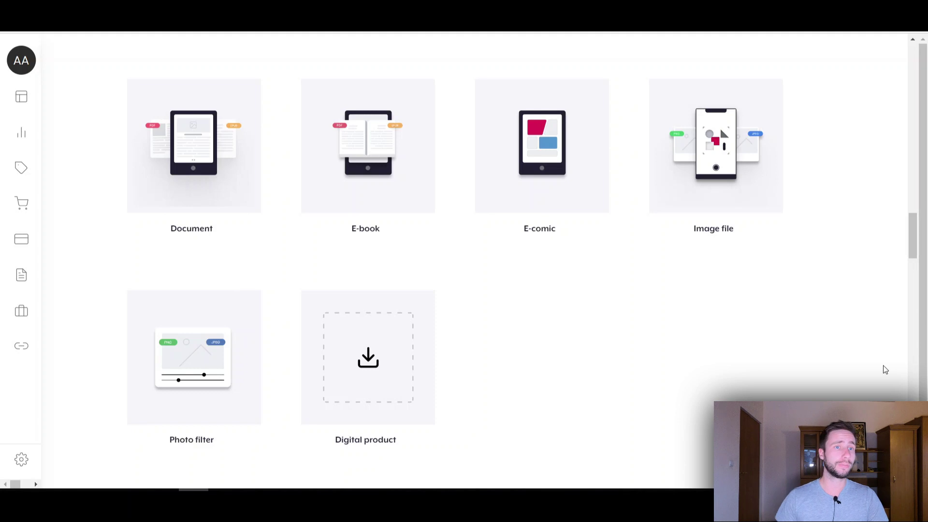
click(205, 199)
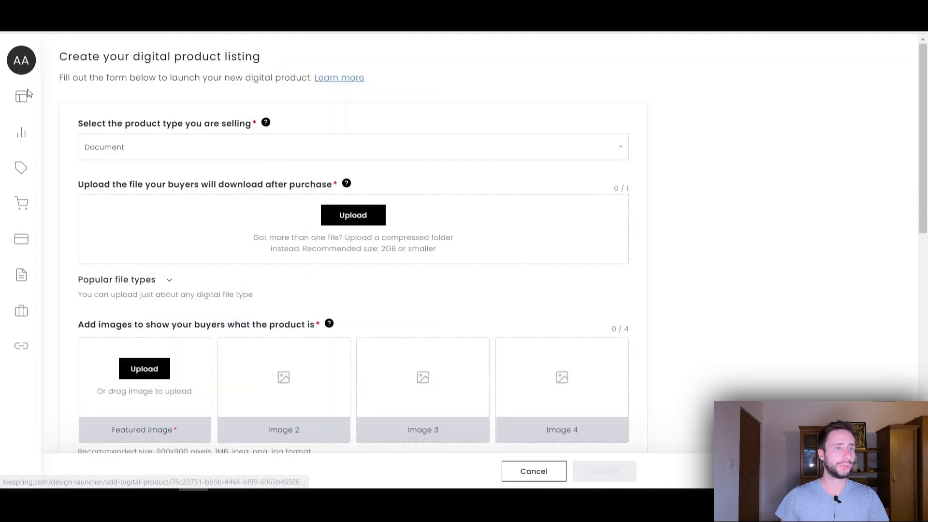
click(131, 285)
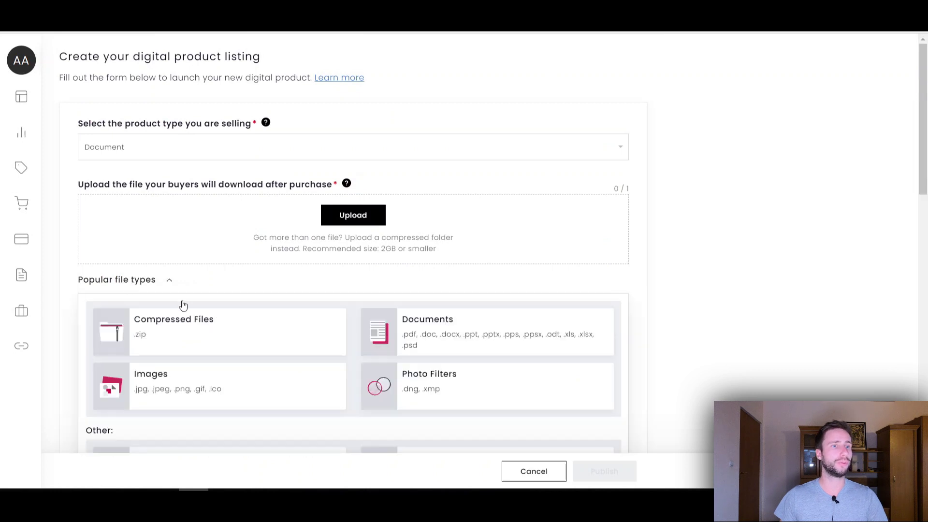
scroll(423, 238, down, 1)
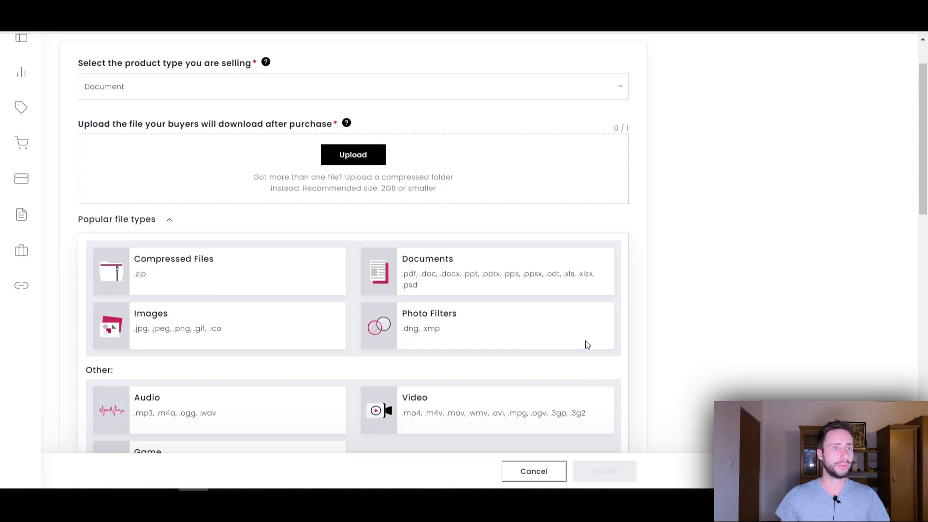
scroll(701, 305, down, 3)
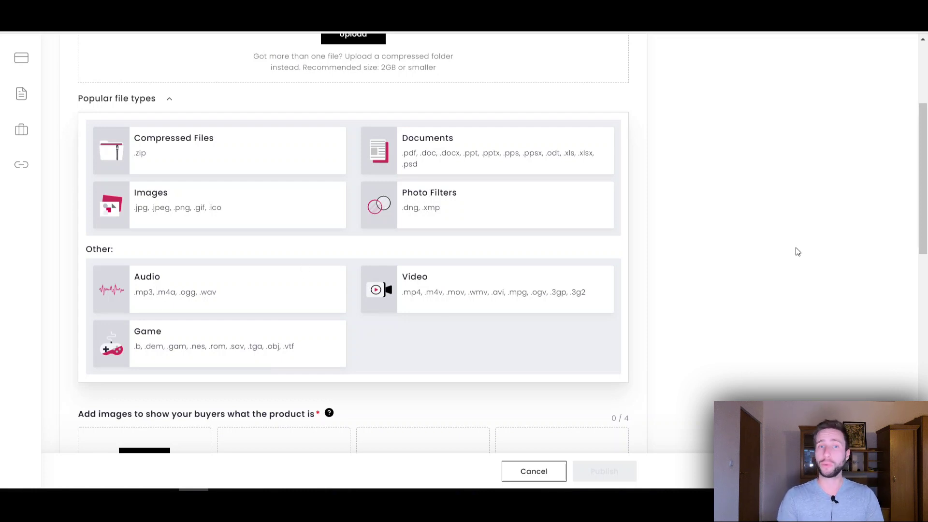
Step: Upload the PNG quote file whose name starts with "ne28099essayezpasde" as the buyers' download
scroll(731, 226, up, 4)
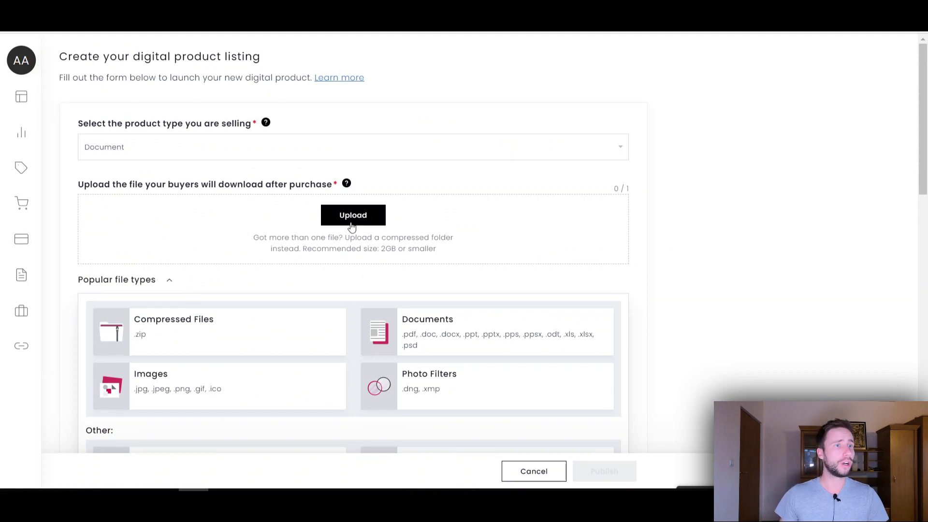
click(332, 221)
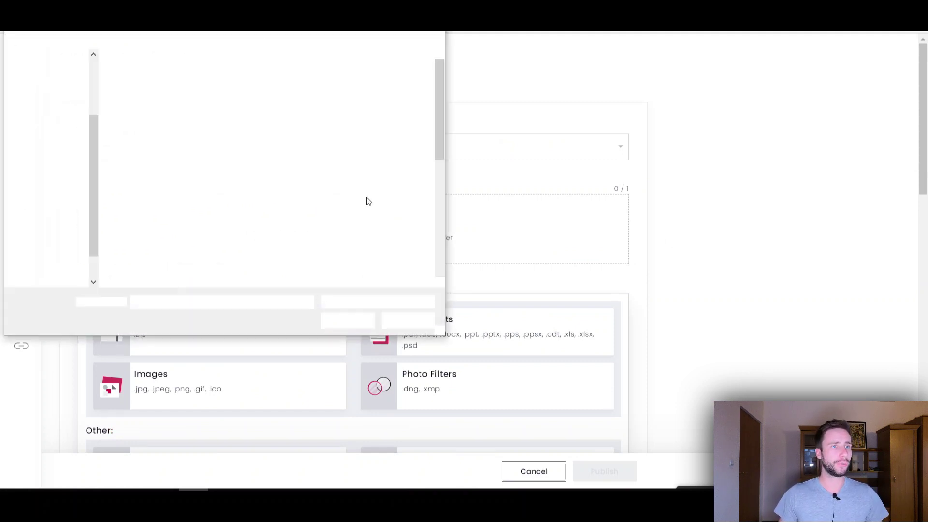
click(288, 89)
click(348, 320)
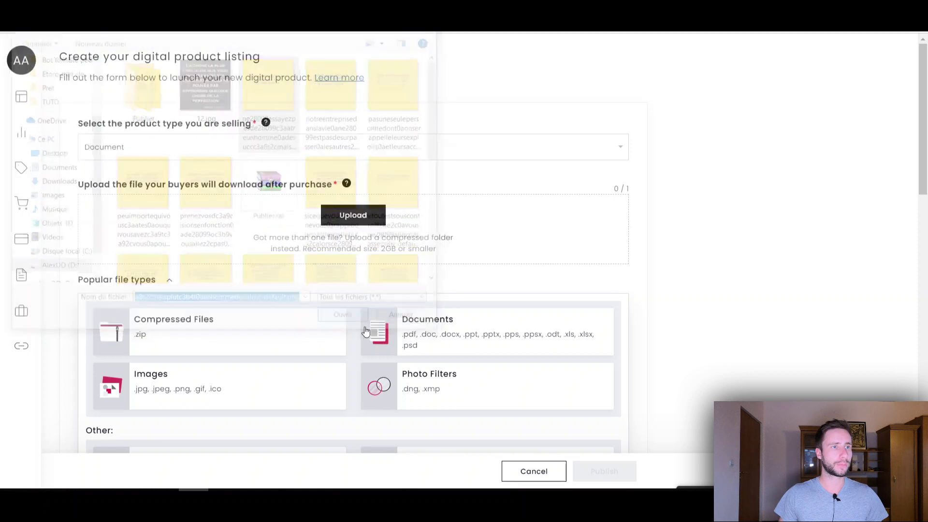
Step: Add the quote image whose name starts with "sicequevousfaitesnevous" as the product's featured image
scroll(672, 259, down, 1)
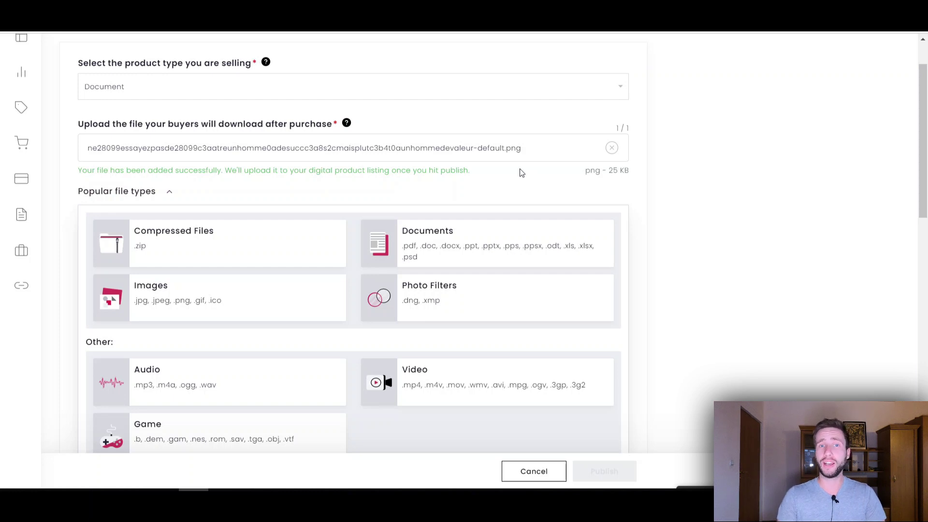
scroll(521, 174, down, 6)
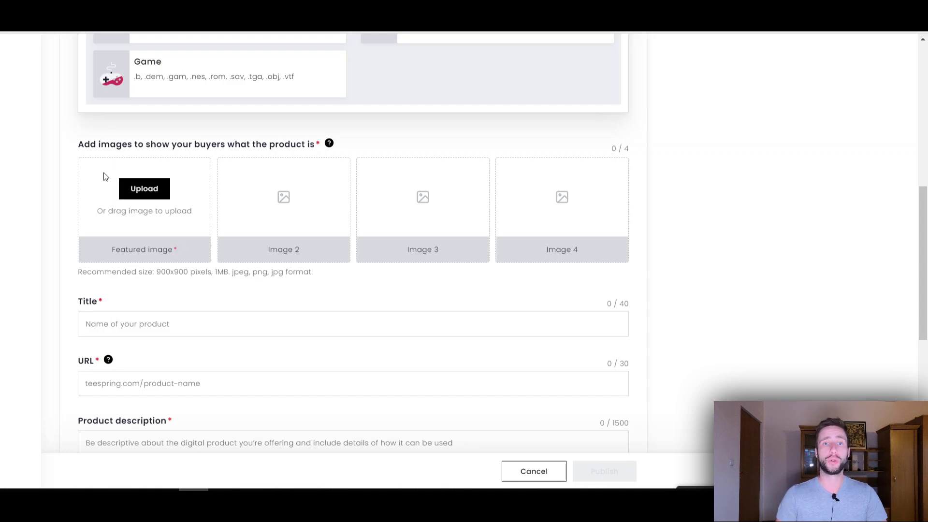
click(150, 193)
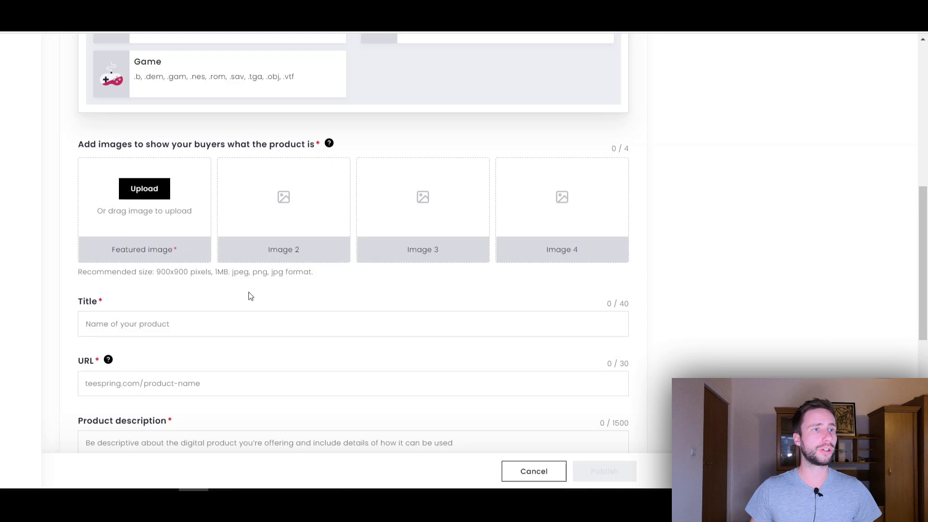
click(289, 180)
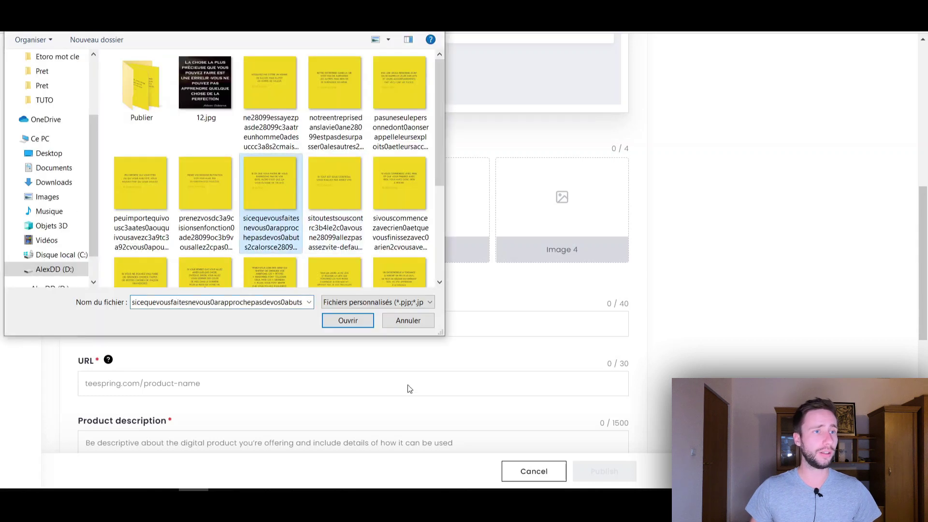
click(349, 322)
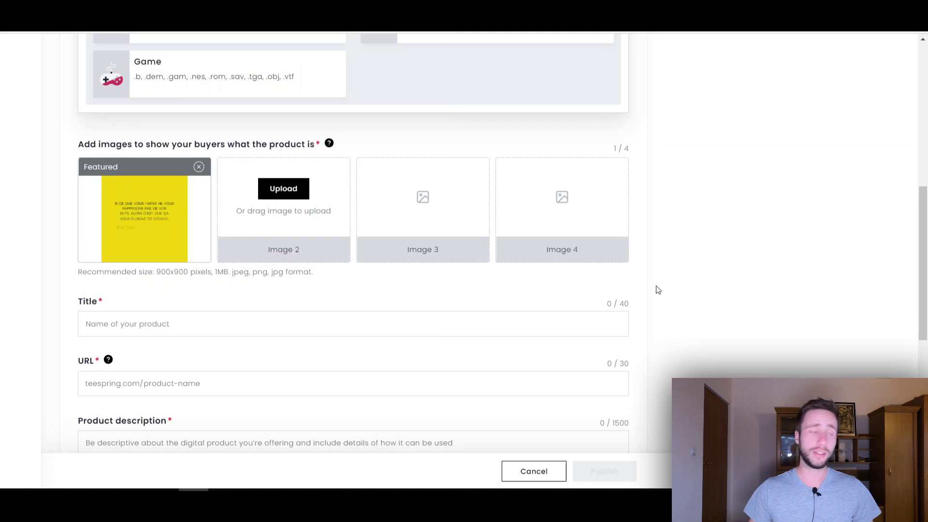
Step: Title the product "Citation test" and use citation-test as its URL ending
scroll(425, 323, down, 3)
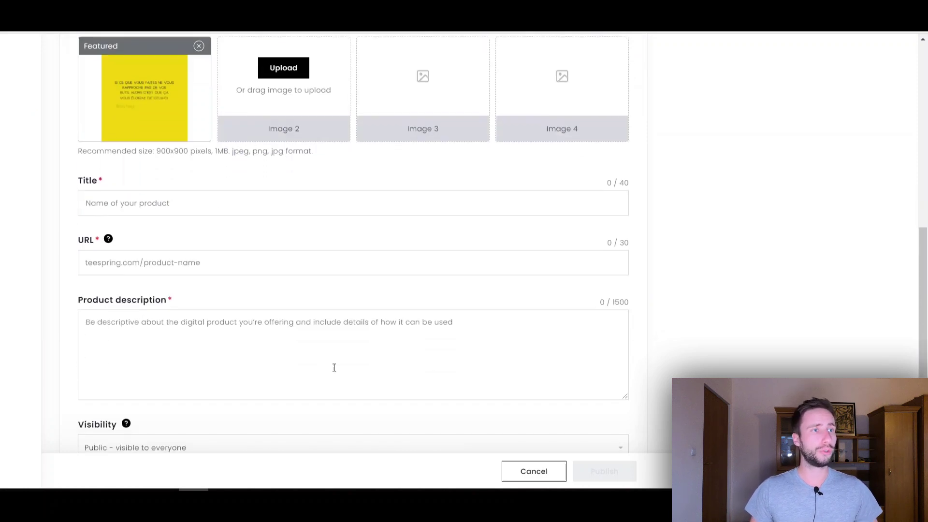
click(191, 205)
text(C)
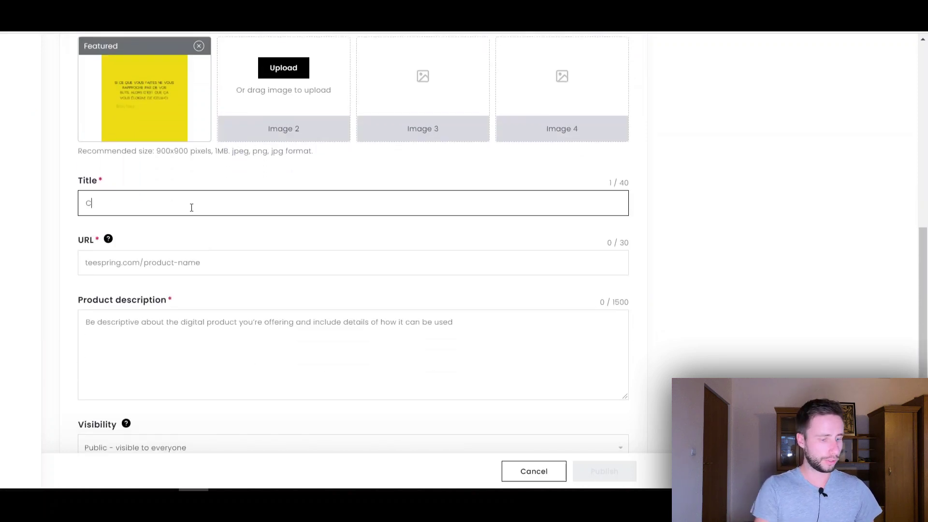
text(itation test)
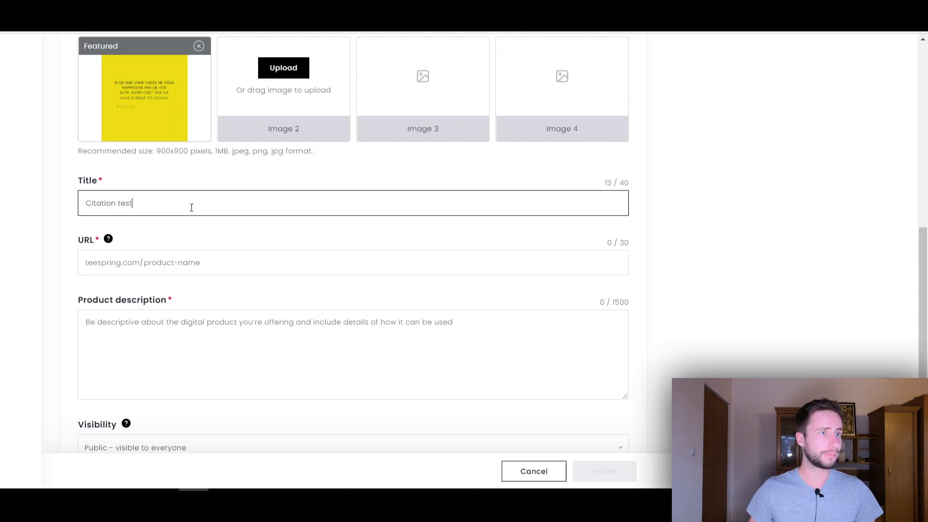
click(303, 265)
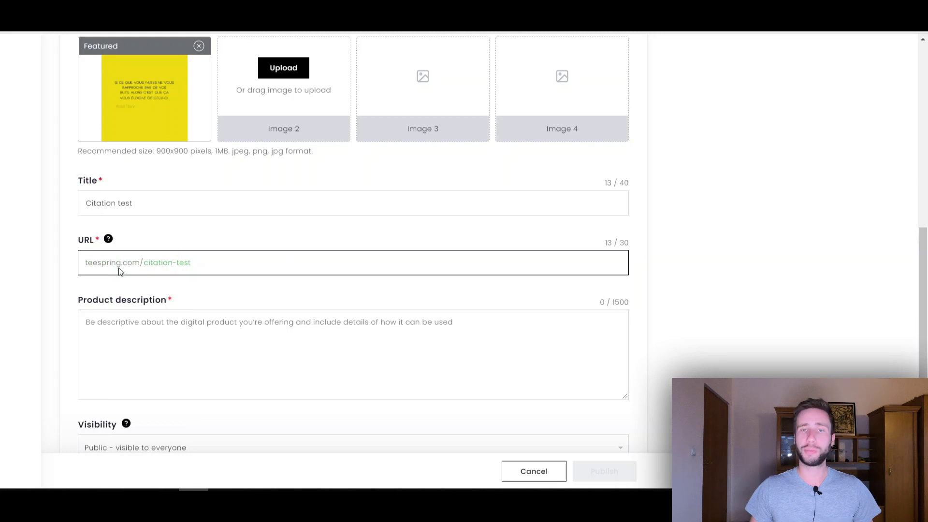
click(142, 263)
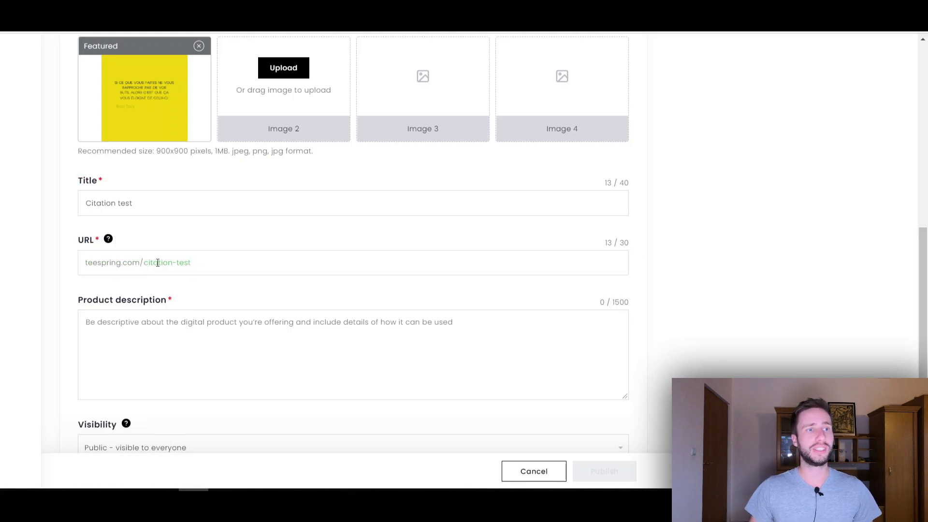
Step: Enter "Citation test desription" as the product description, reusing the text of the title
click(186, 332)
drag(138, 203, 68, 205)
key(ctrl+c)
click(287, 347)
key(ctrl+v)
text(desri)
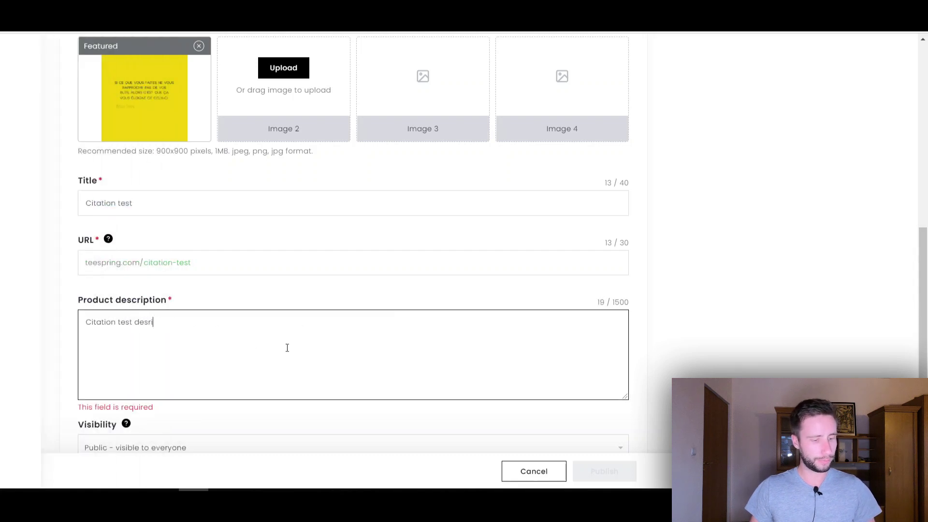
text(ption)
Step: Review the visibility choices, leaving the listing public, and declare the content's maker as "I made it"
scroll(340, 373, down, 2)
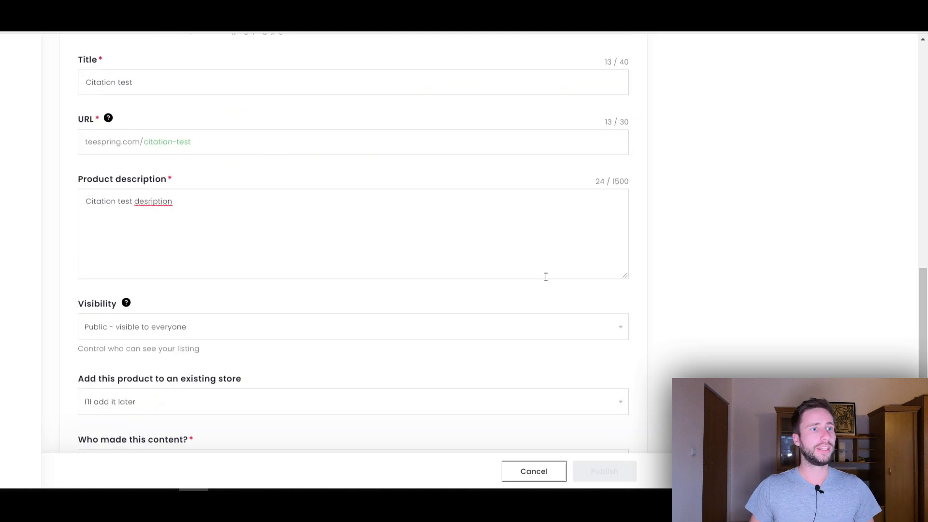
click(143, 327)
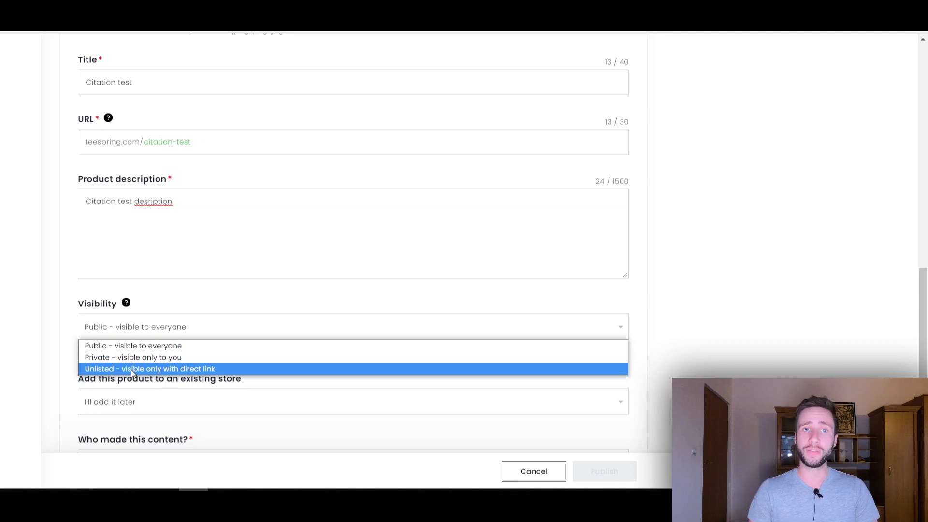
scroll(191, 293, down, 3)
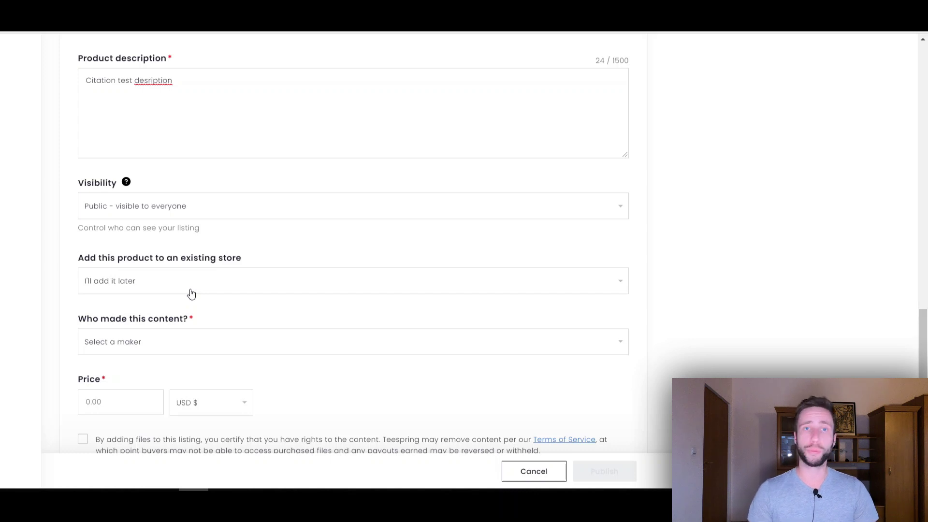
click(197, 339)
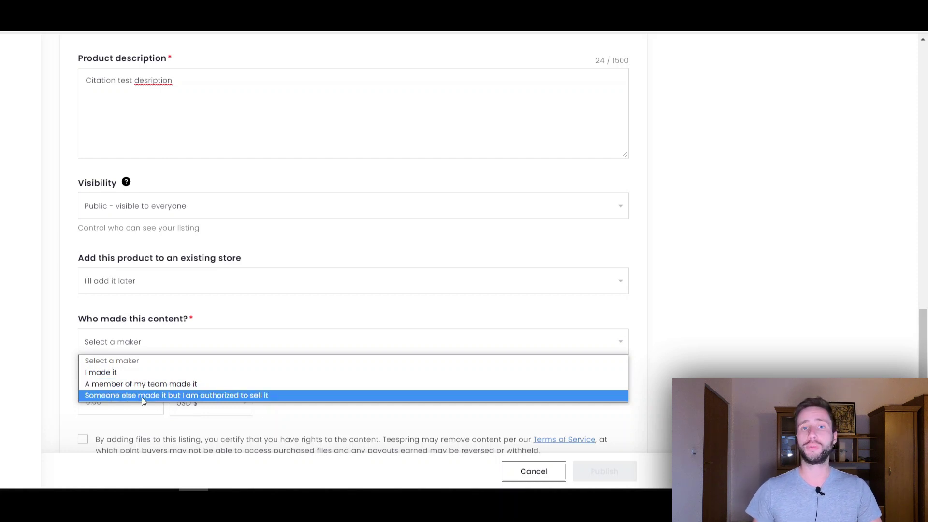
click(118, 372)
Step: Publish the listing at a price of 100 USD, certifying the rights to the content
scroll(118, 357, down, 1)
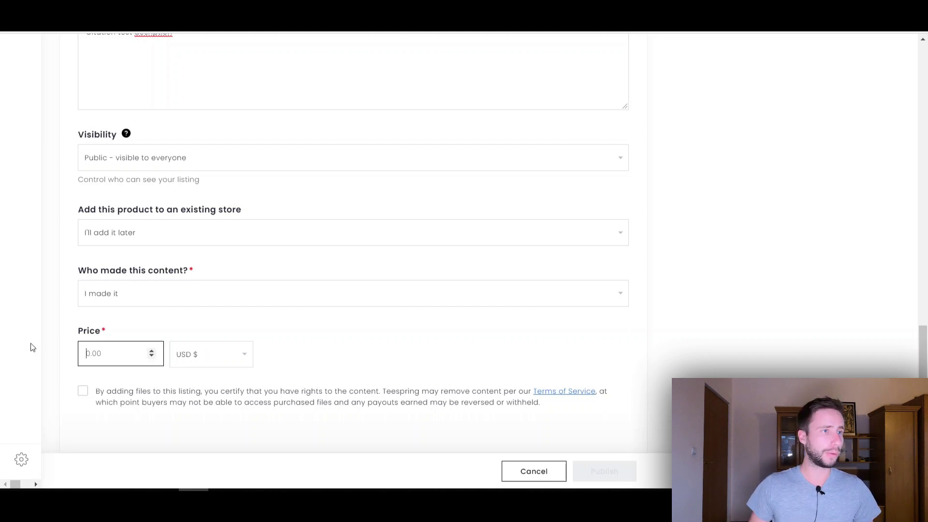
mouse_move(32, 348)
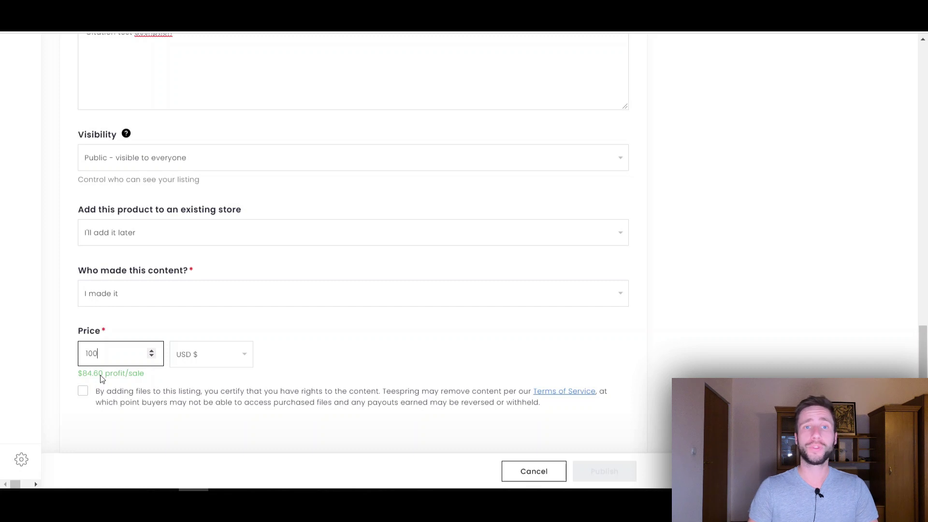
click(85, 398)
click(627, 474)
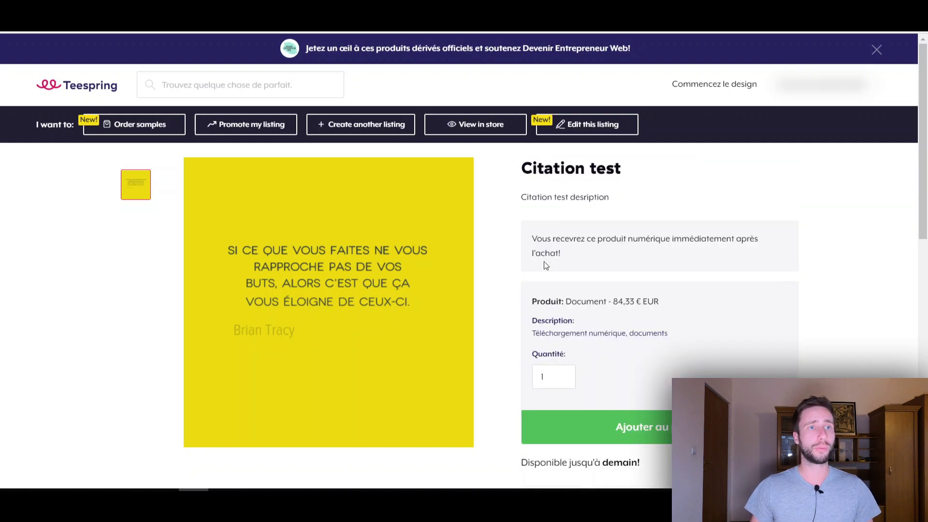
Step: Examine the published product page's title, description, digital delivery note, availability countdown and price in euros
drag(534, 168, 585, 168)
drag(525, 197, 600, 201)
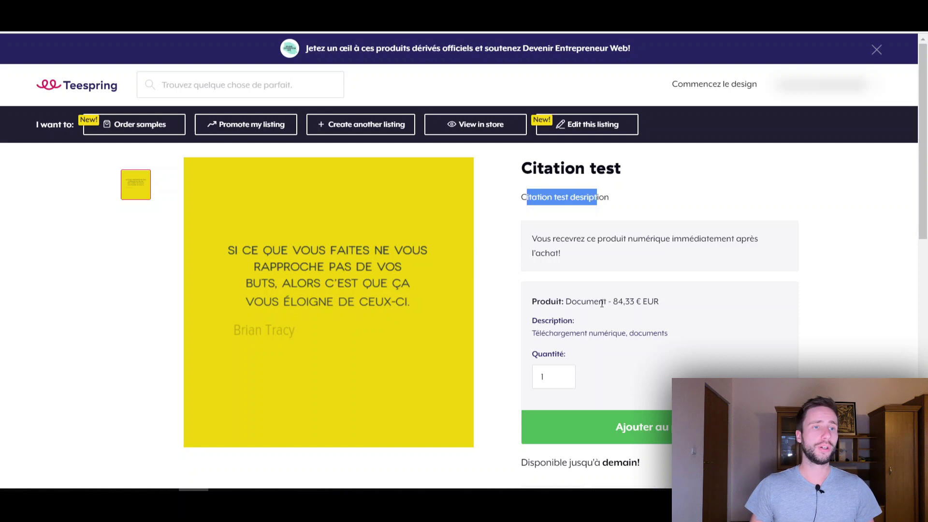
drag(598, 238, 671, 244)
scroll(840, 261, down, 5)
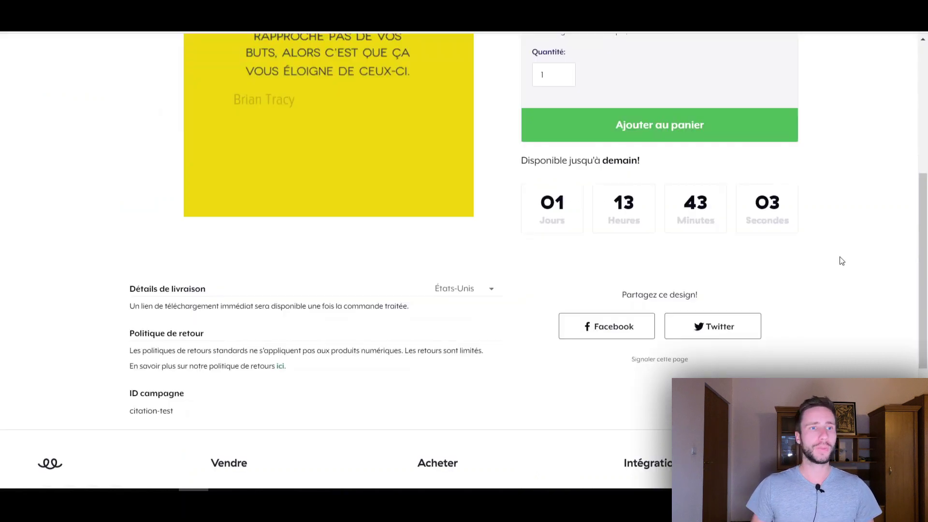
scroll(457, 321, up, 3)
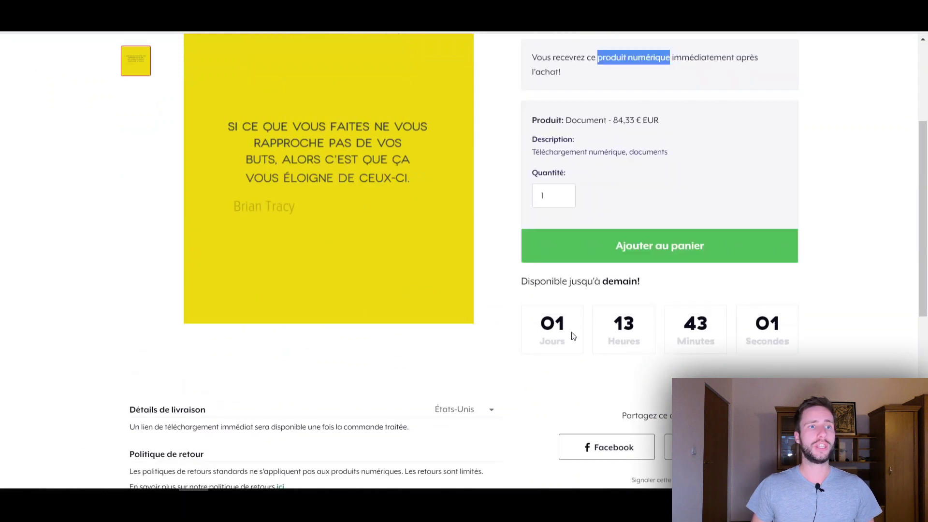
click(612, 279)
scroll(614, 290, up, 4)
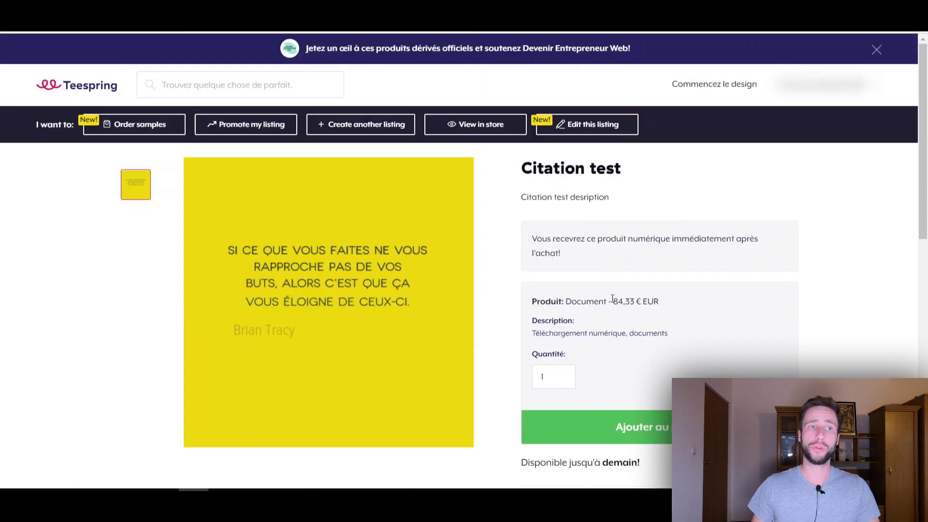
drag(614, 301, 633, 301)
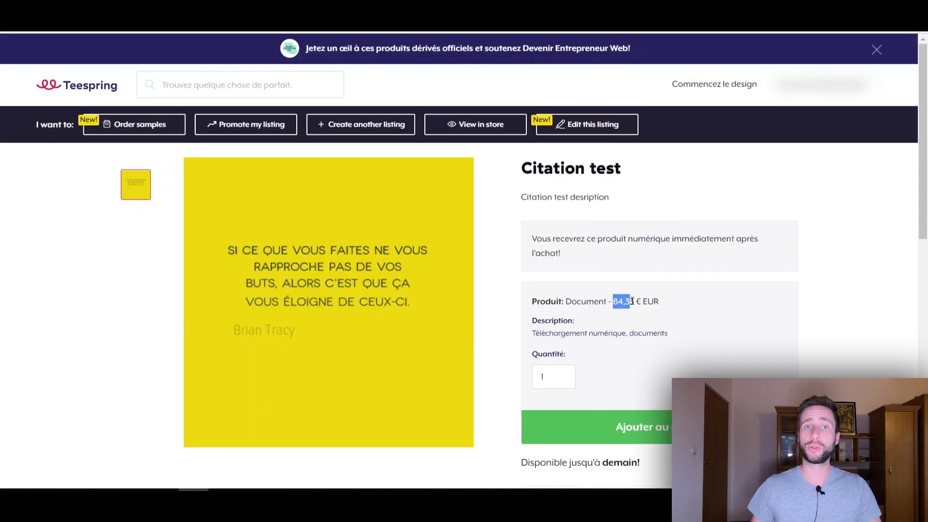
click(773, 305)
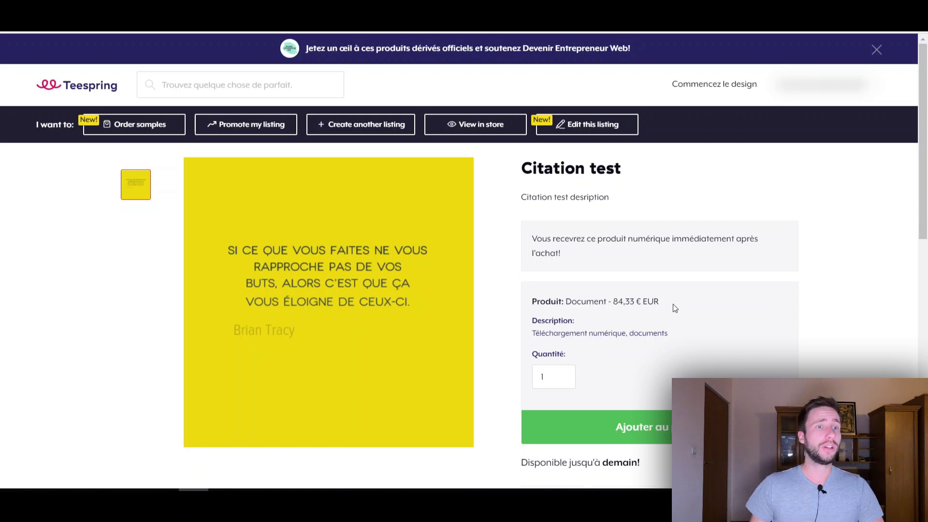
drag(615, 303, 628, 302)
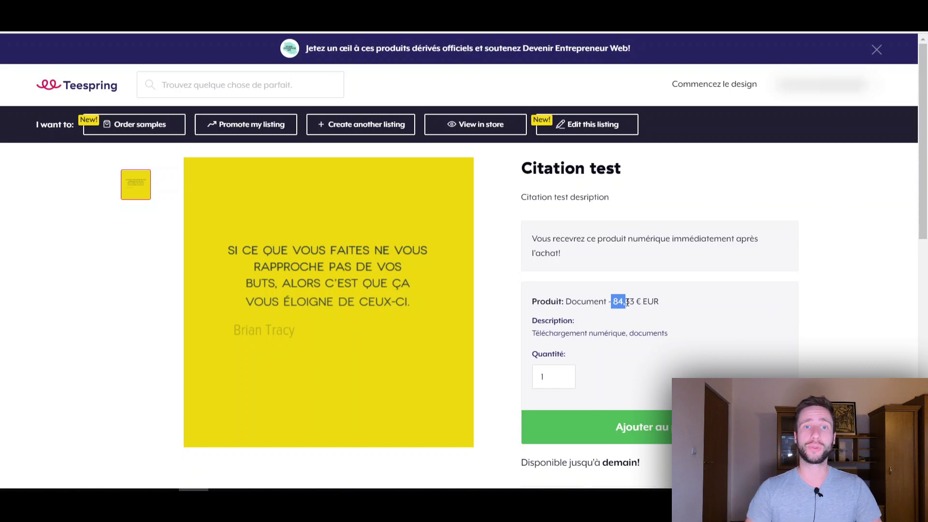